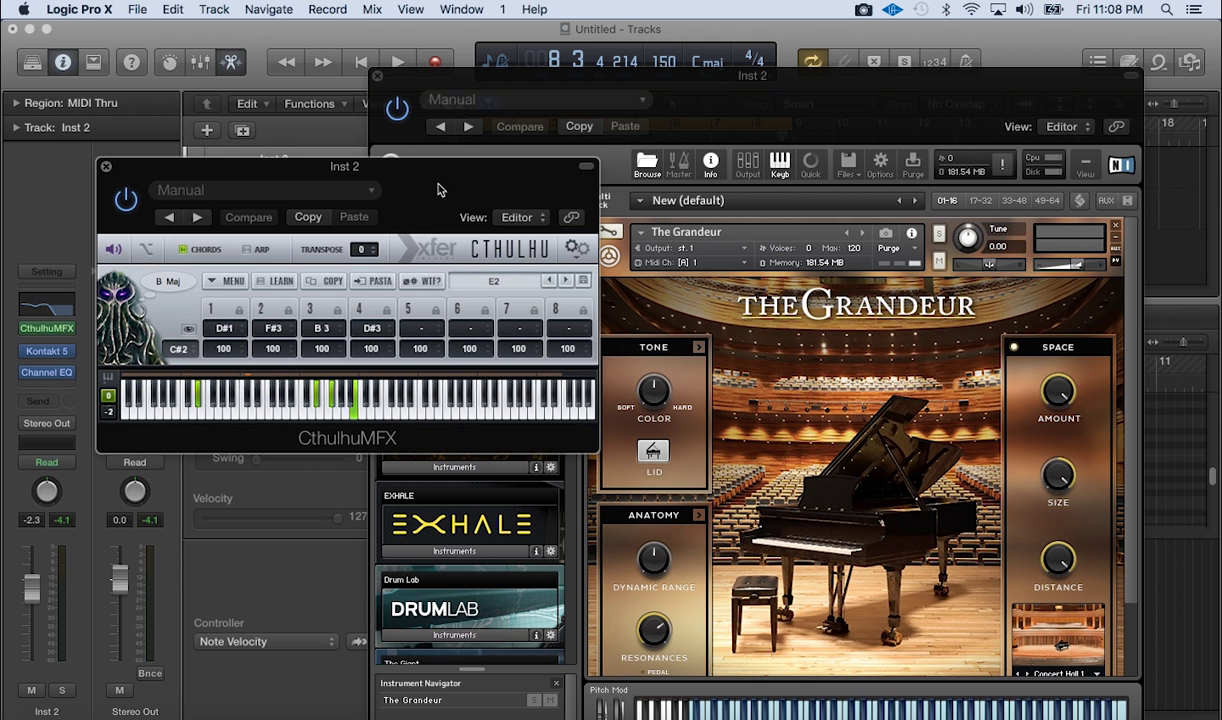
# Raise the CthulhuMFX window back over Kontakt, nudged slightly right and down, showing the B Maj chord.
pyautogui.moveTo(437, 190); pyautogui.dragTo(516, 280)
pyautogui.click(818, 100)
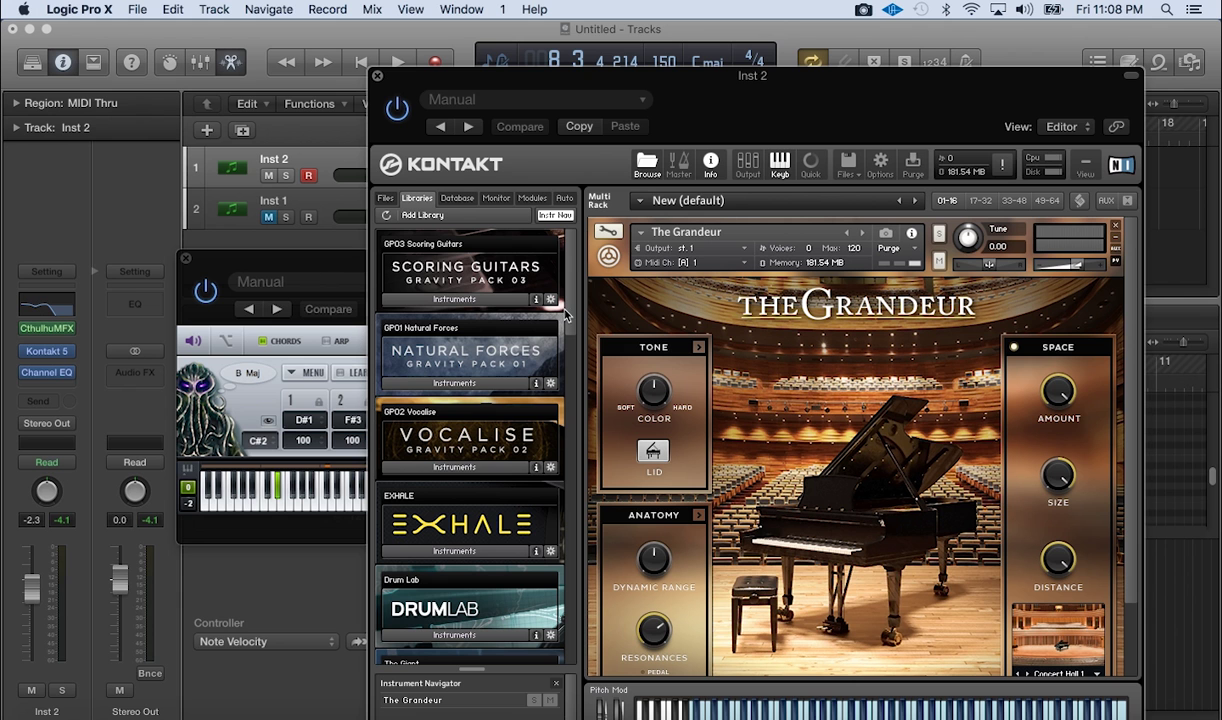
pyautogui.click(319, 257)
pyautogui.moveTo(333, 266); pyautogui.dragTo(376, 277)
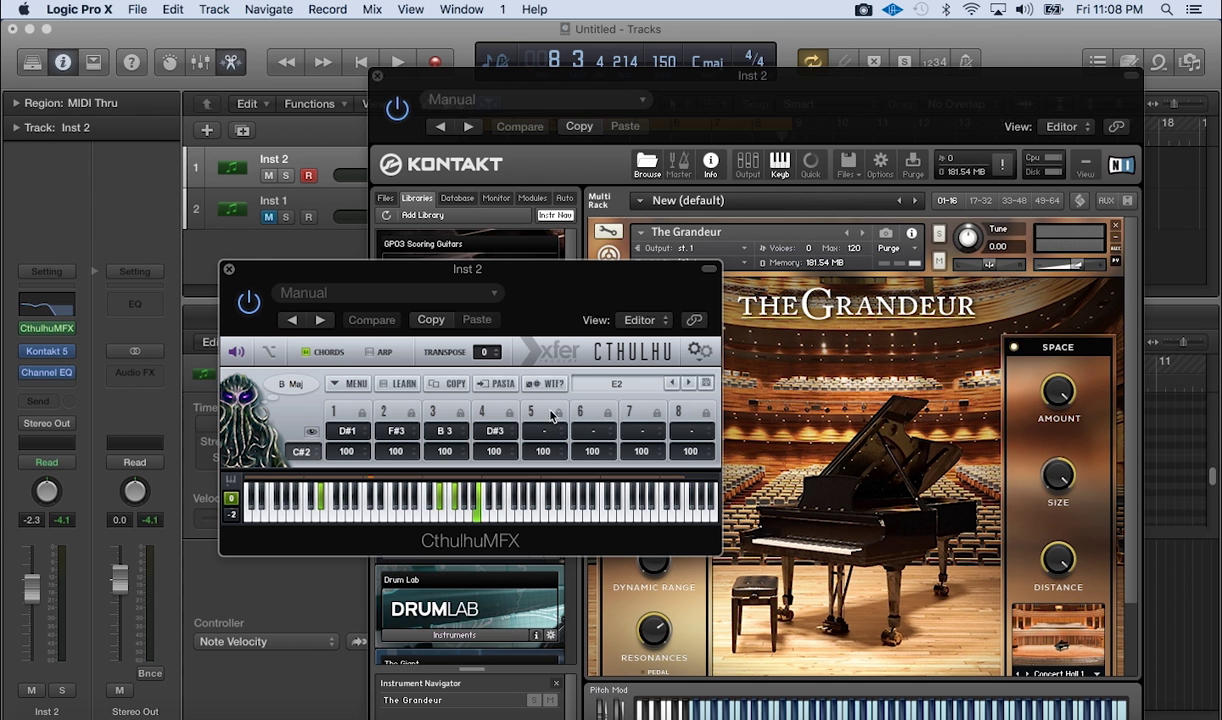
pyautogui.click(614, 381)
pyautogui.moveTo(665, 510)
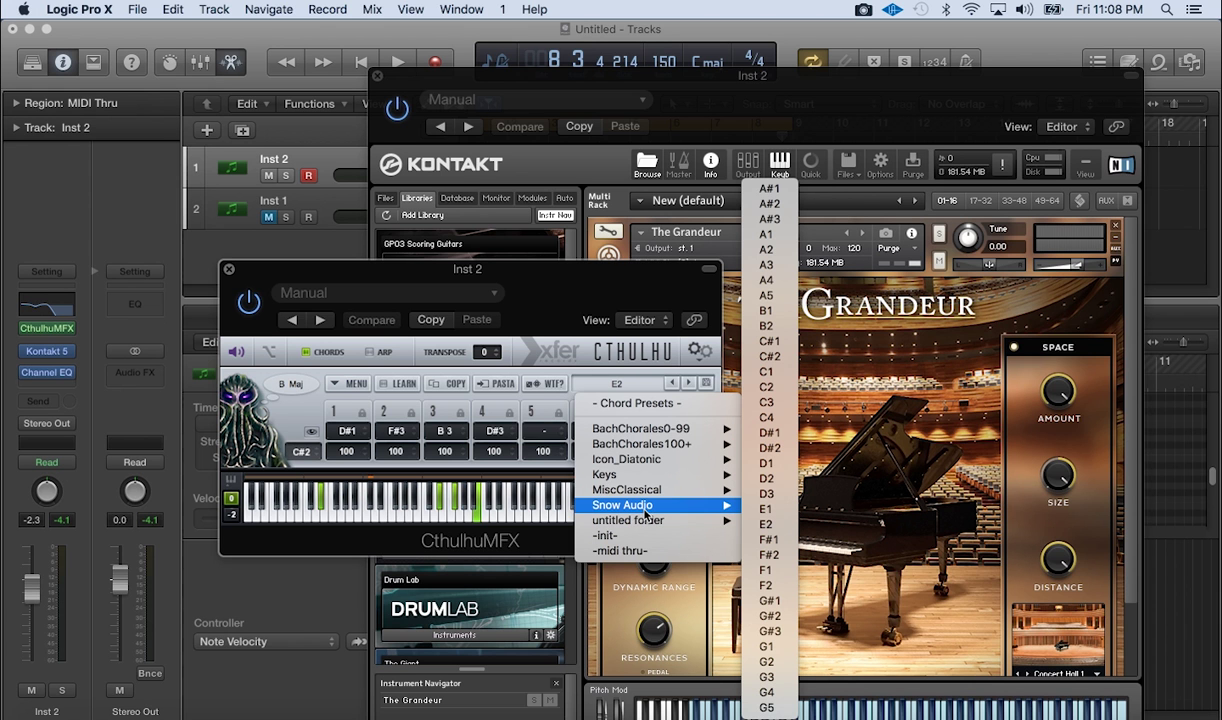
pyautogui.click(570, 352)
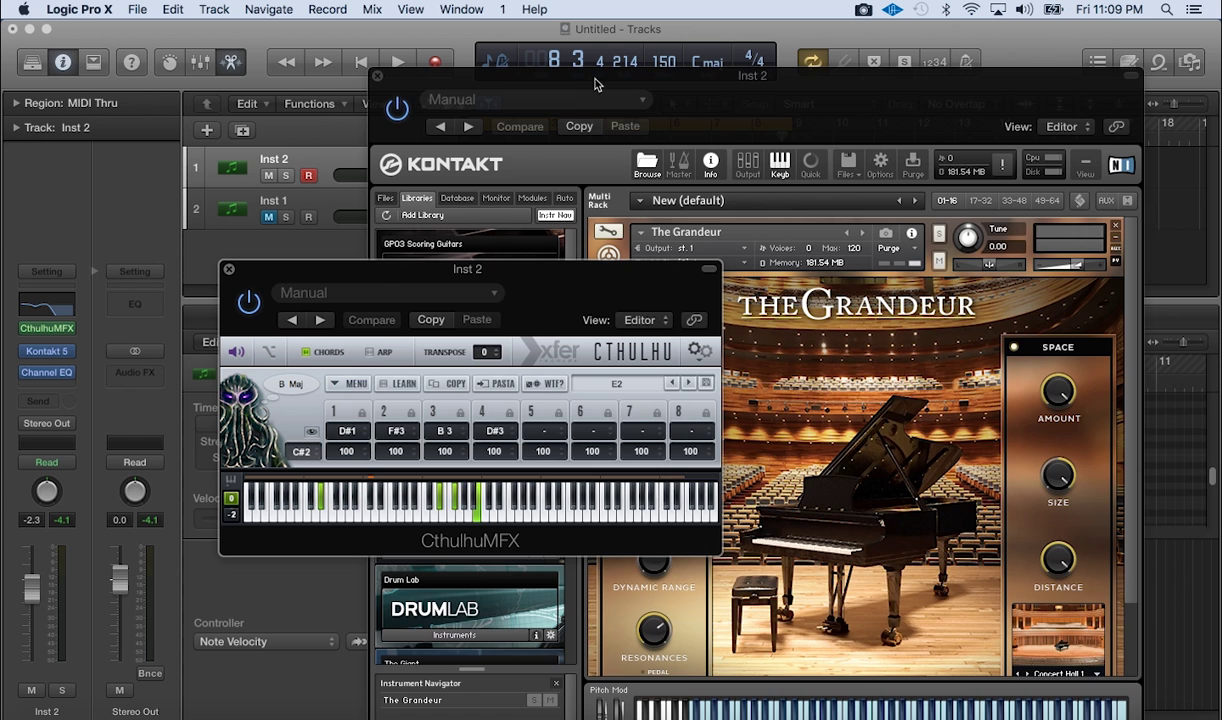
# Rearrange the Kontakt and Cthulhu windows, lowering Kontakt so the Inst 1 and Inst 2 regions show.
pyautogui.moveTo(594, 84); pyautogui.dragTo(871, 161)
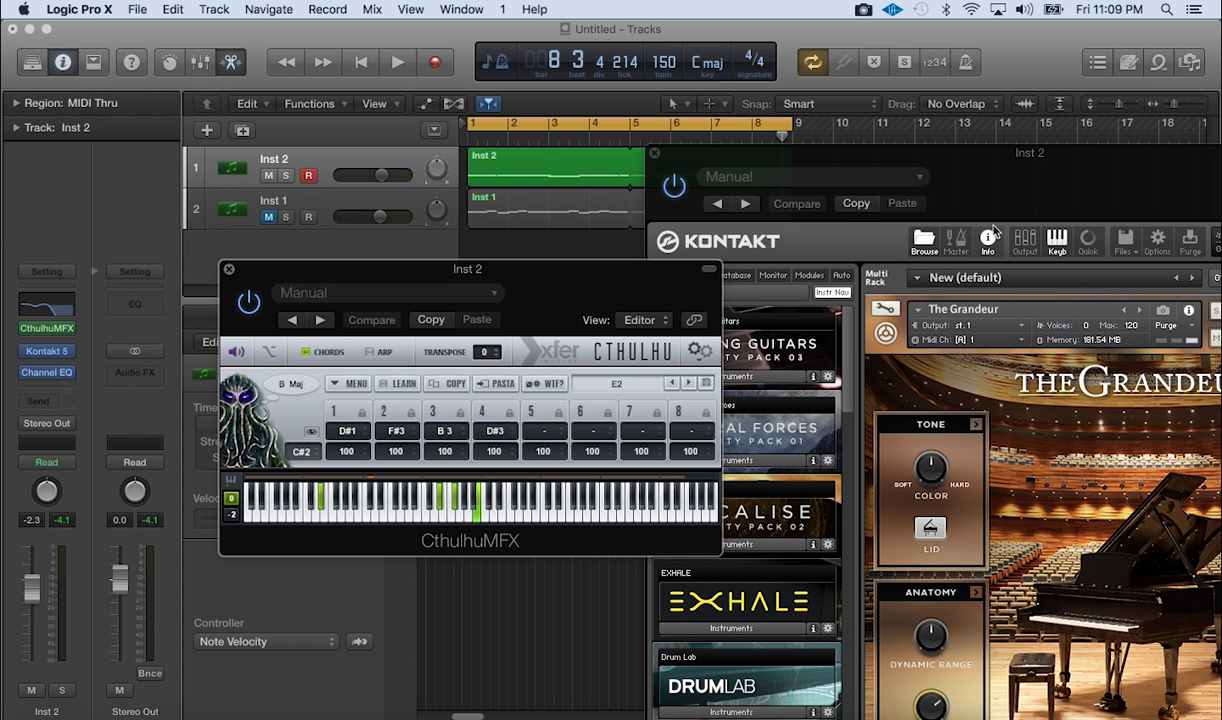
pyautogui.moveTo(1005, 190); pyautogui.dragTo(790, 134)
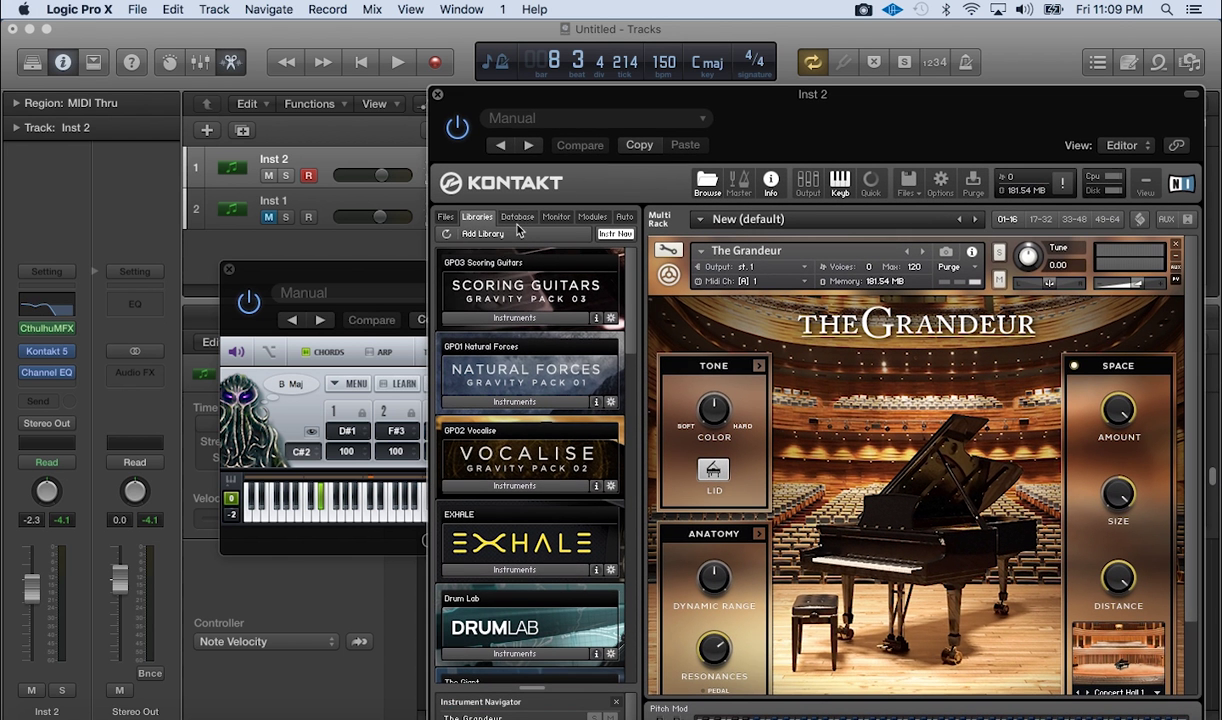
pyautogui.click(390, 272)
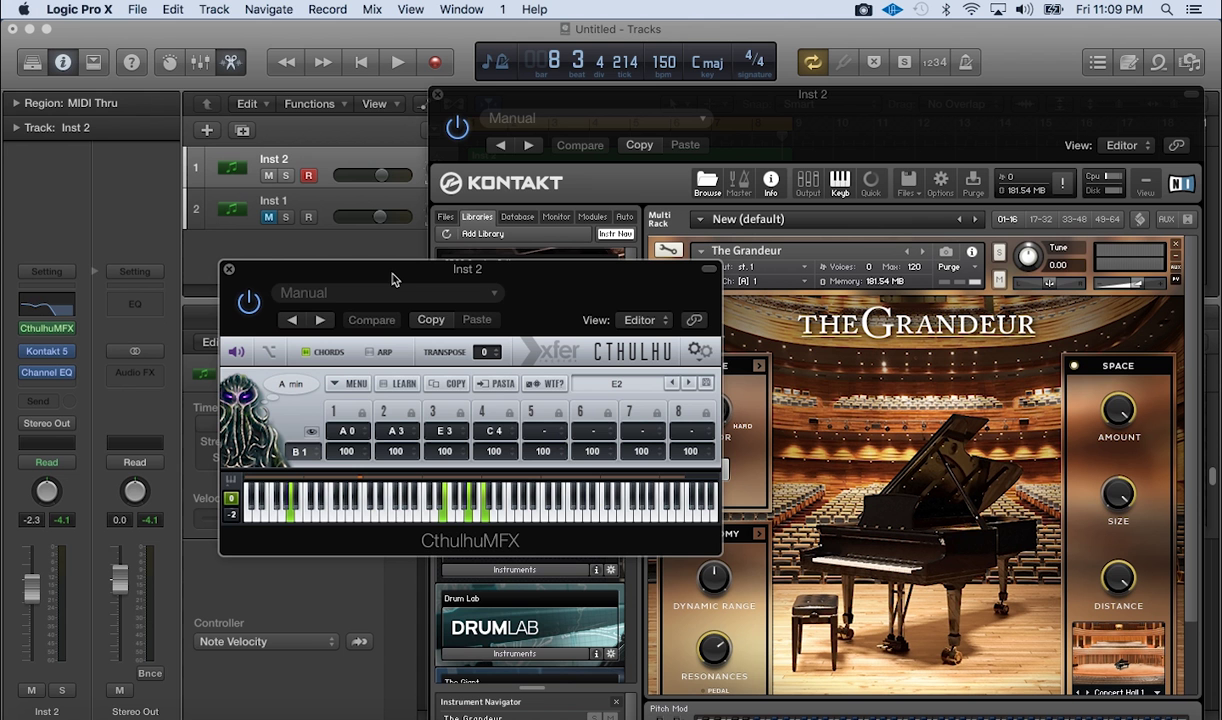
pyautogui.moveTo(516, 288); pyautogui.dragTo(490, 311)
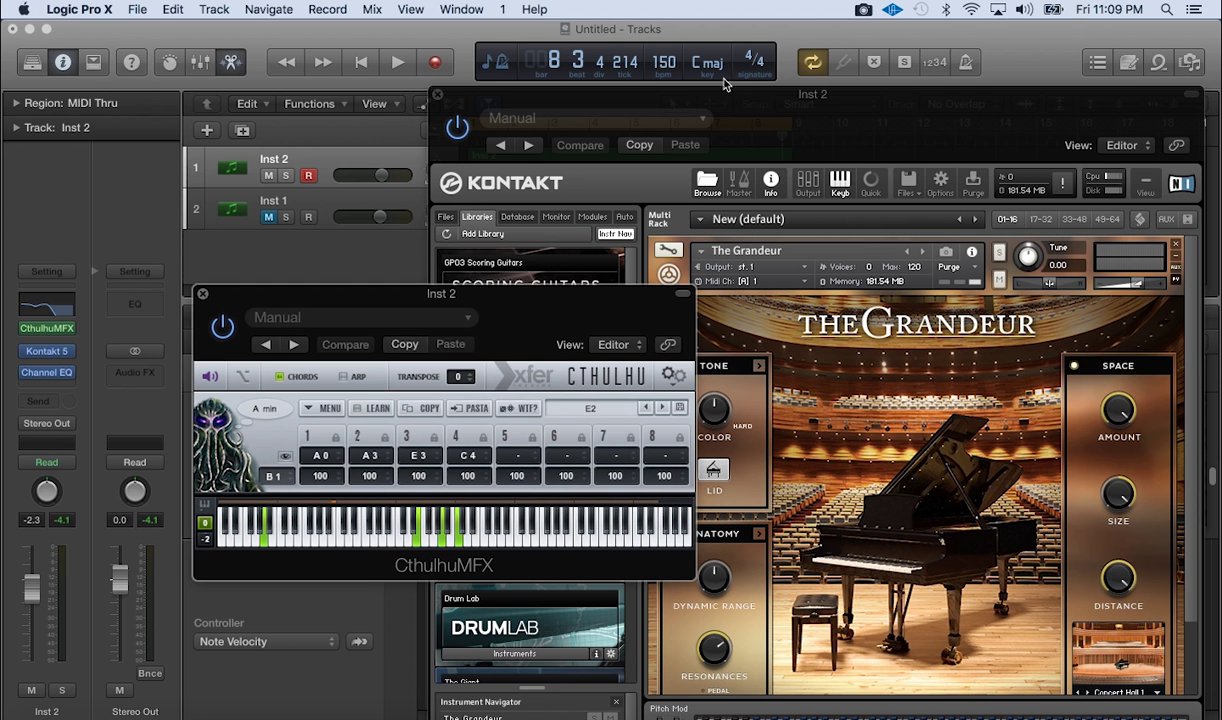
pyautogui.moveTo(766, 109); pyautogui.dragTo(775, 300)
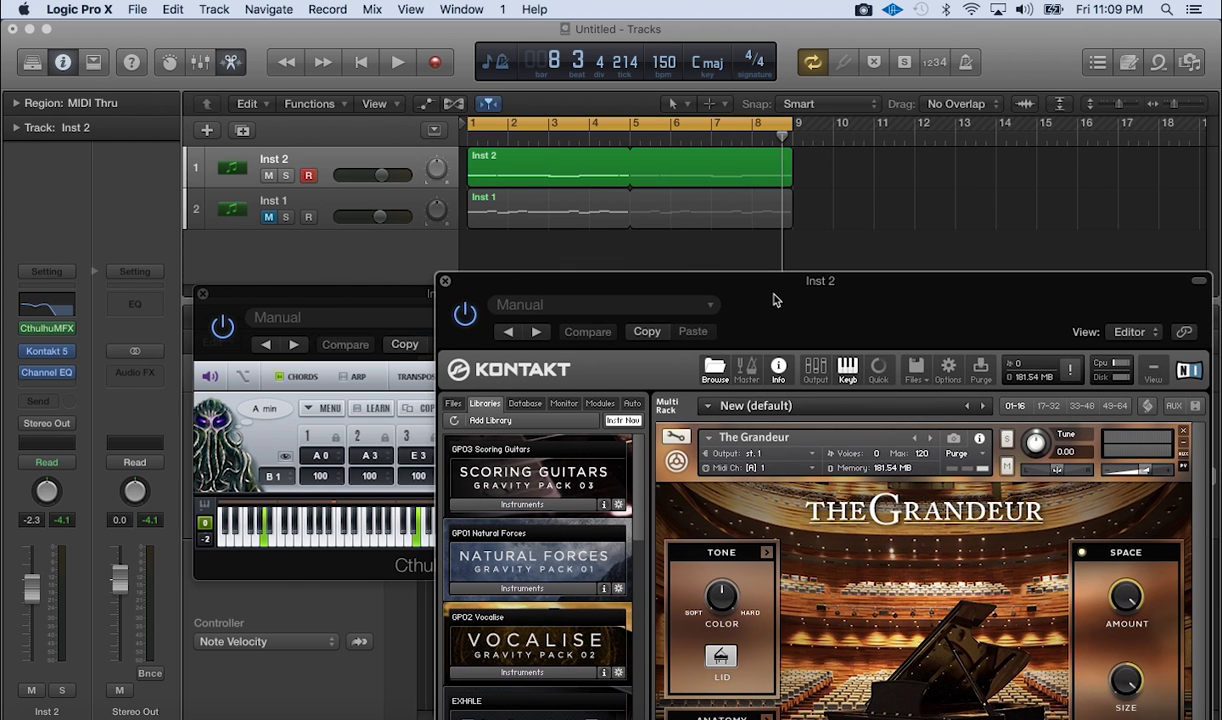
# Play from the project start with Inst 1 unmuted so the chords drive The Grandeur, stopping at bar 3.
pyautogui.press('Return')
pyautogui.press('space')
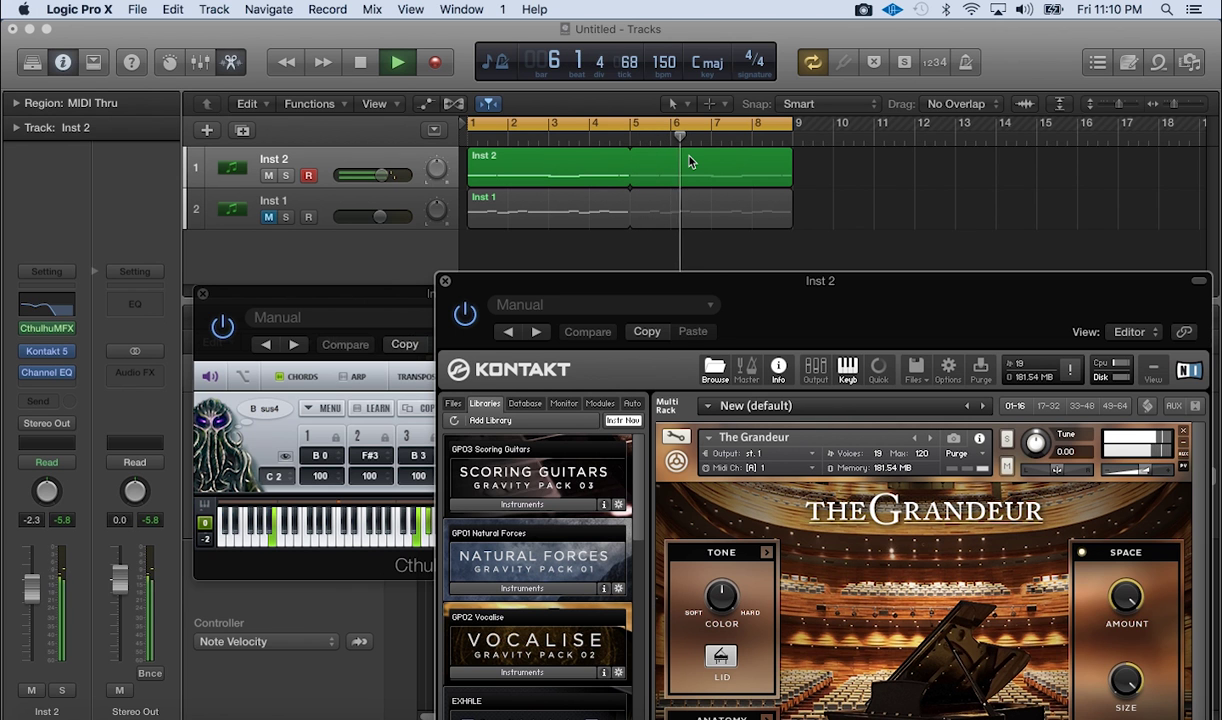
pyautogui.click(269, 218)
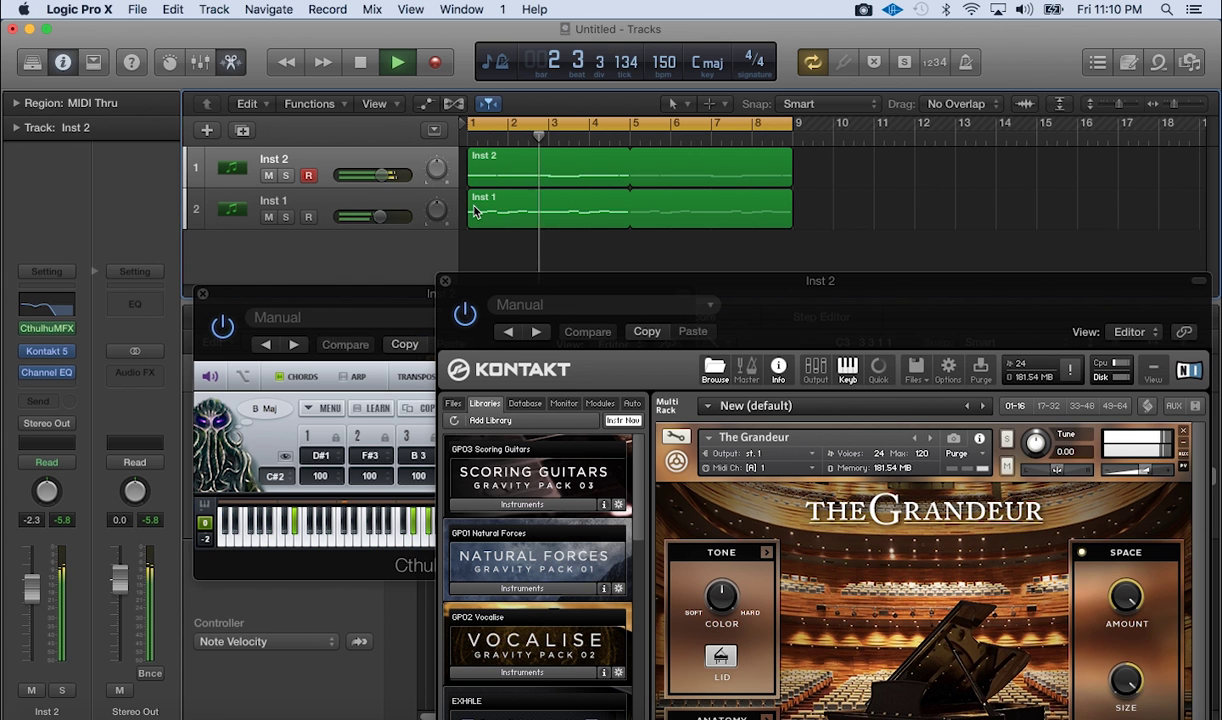
pyautogui.press('space')
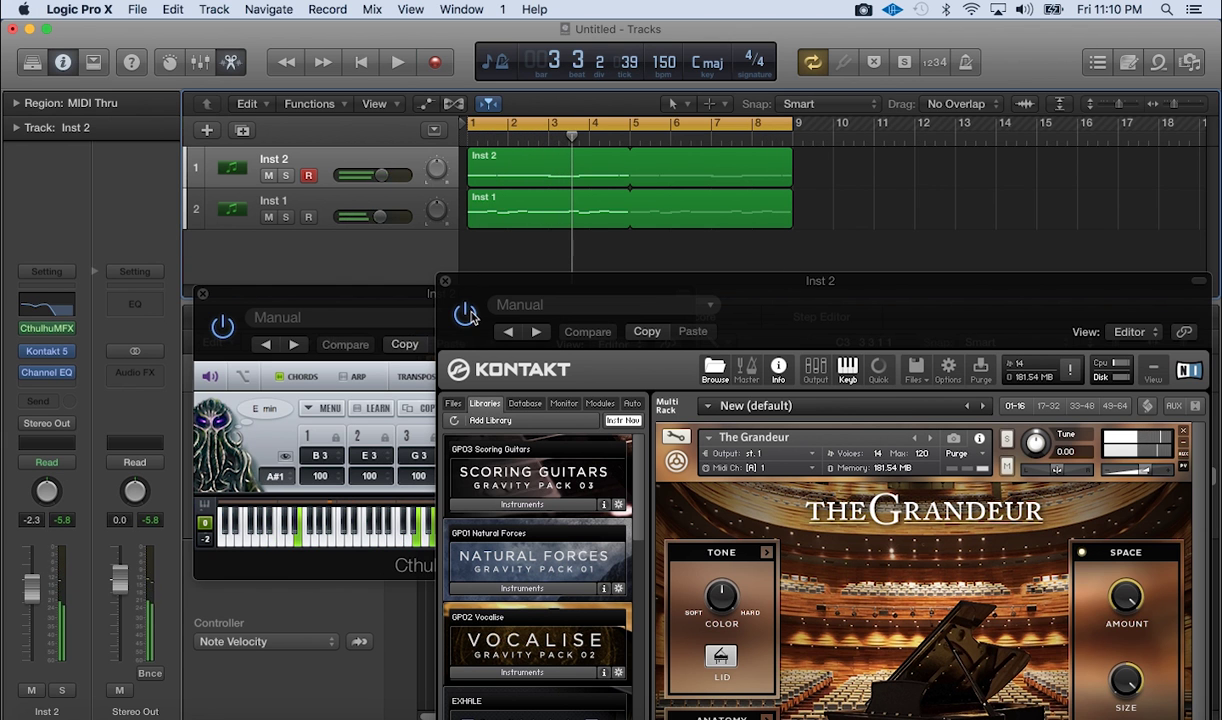
# Check Inst 2's Channel EQ (−7.5 dB at 134 Hz, 730 Hz low-pass), then close it.
pyautogui.click(282, 163)
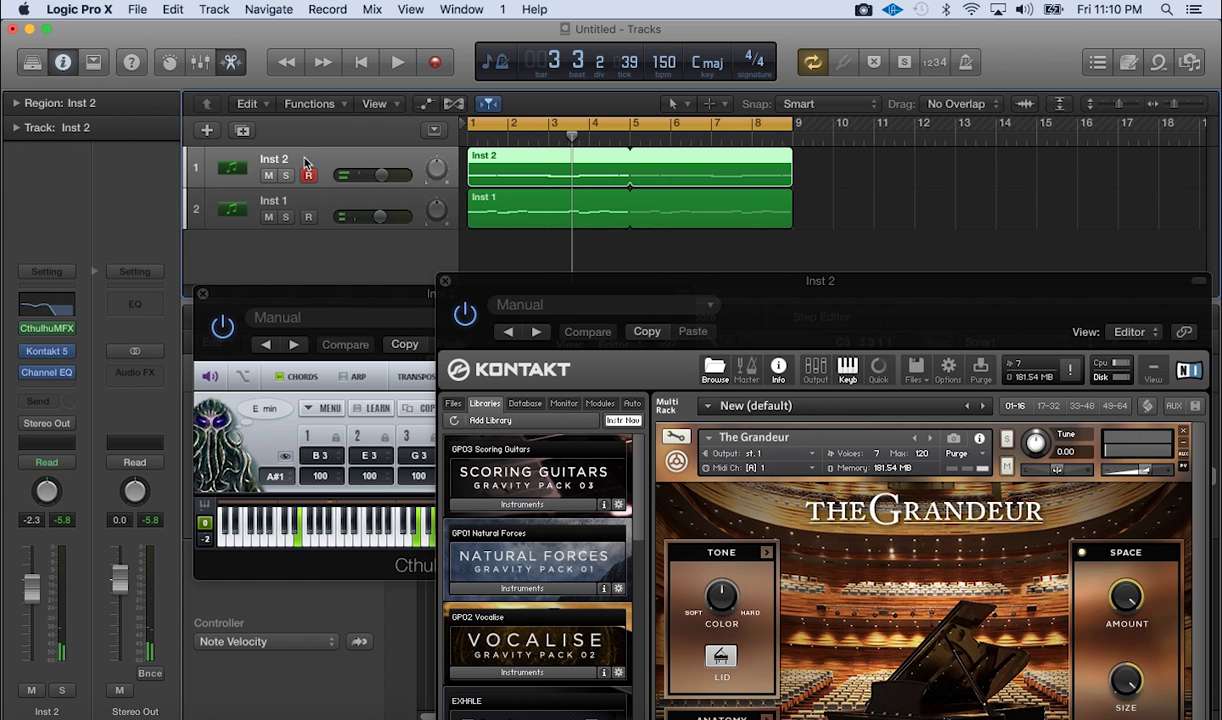
pyautogui.click(46, 308)
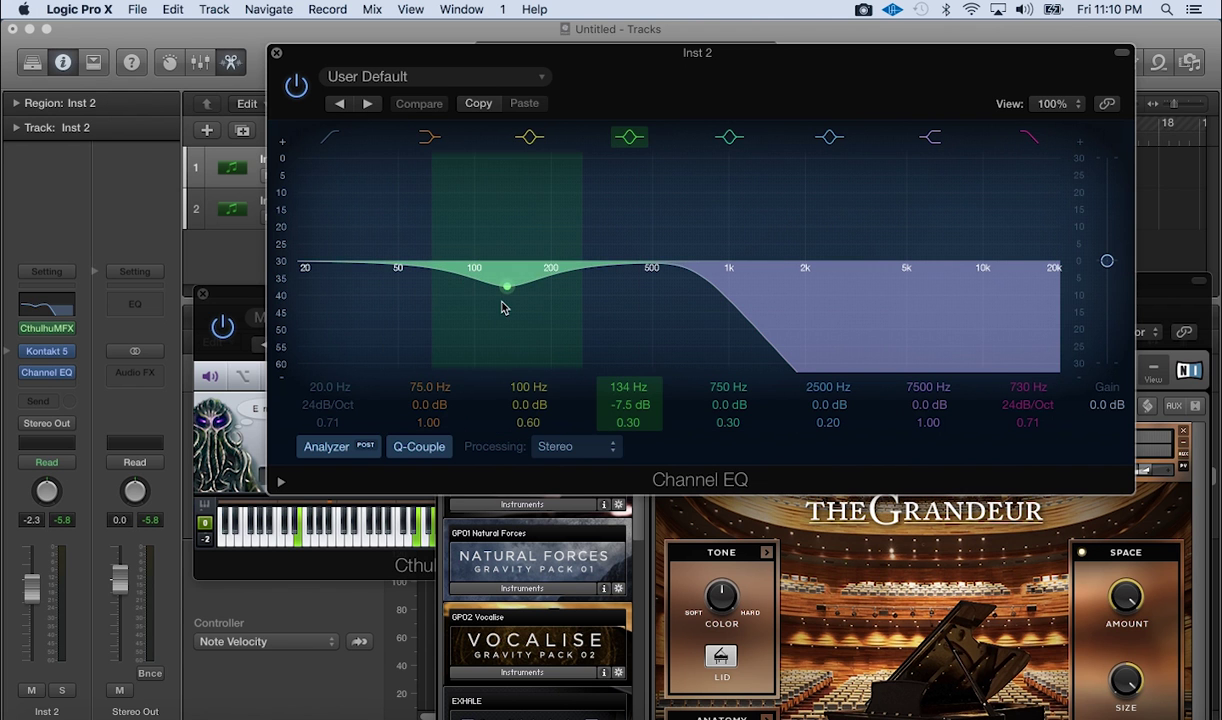
pyautogui.click(278, 54)
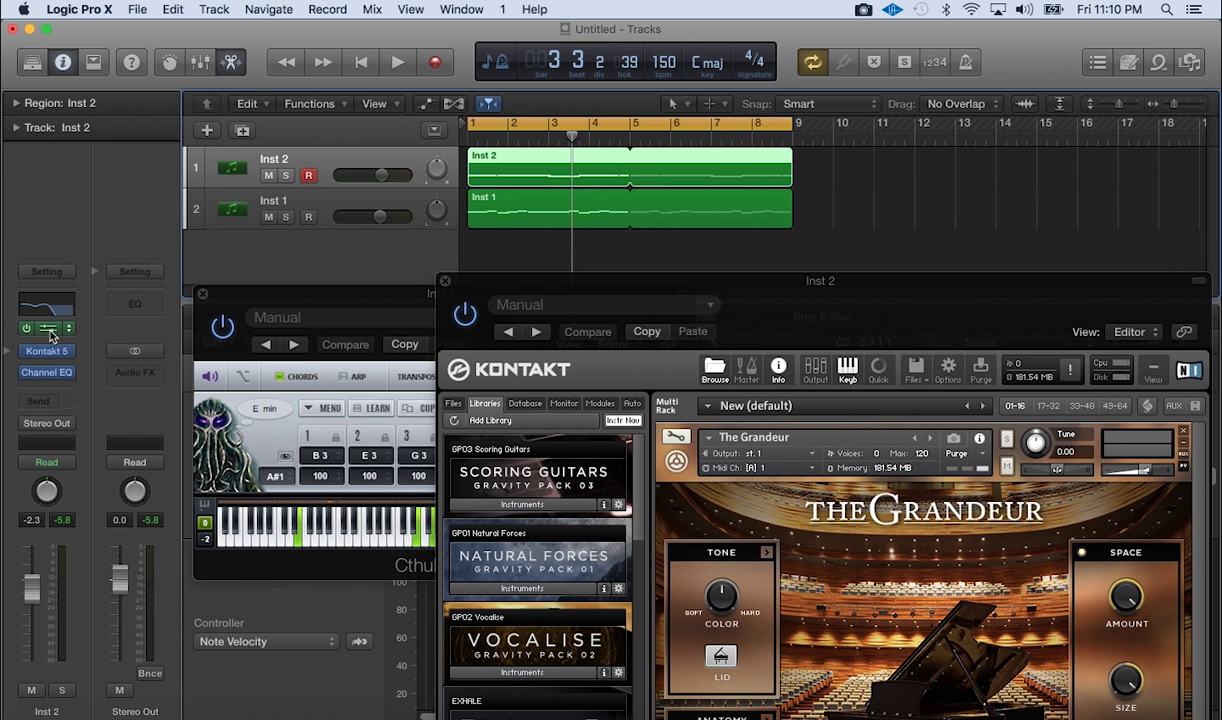
# Close the Cthulhu window and return the playhead to the project start.
pyautogui.click(49, 331)
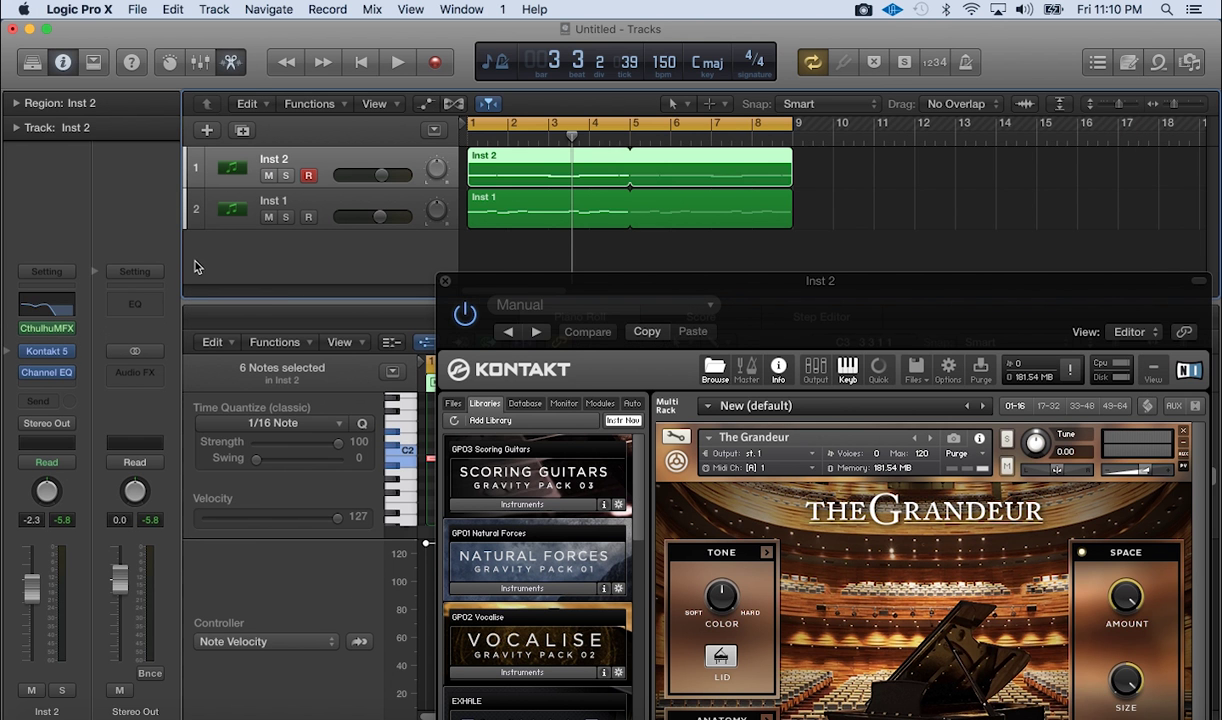
pyautogui.moveTo(35, 356)
pyautogui.press('Return')
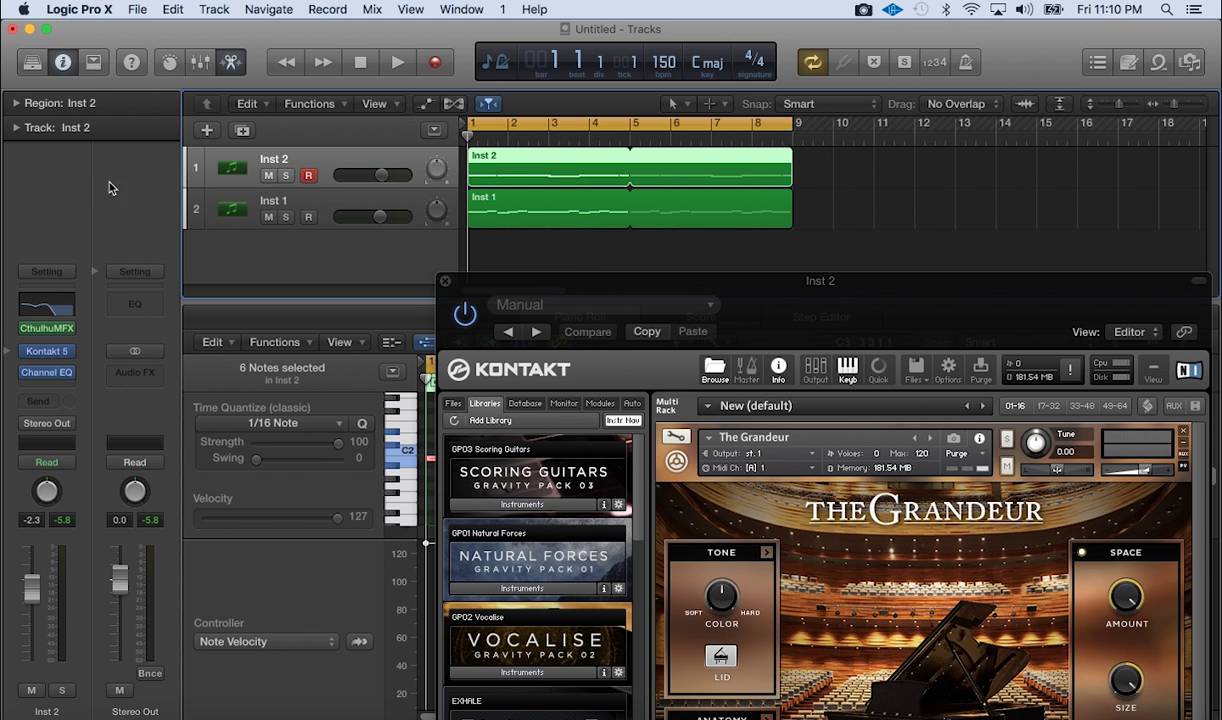
# Play the piano with Channel EQ bypassed, then re-enable the EQ and close its window.
pyautogui.click(45, 310)
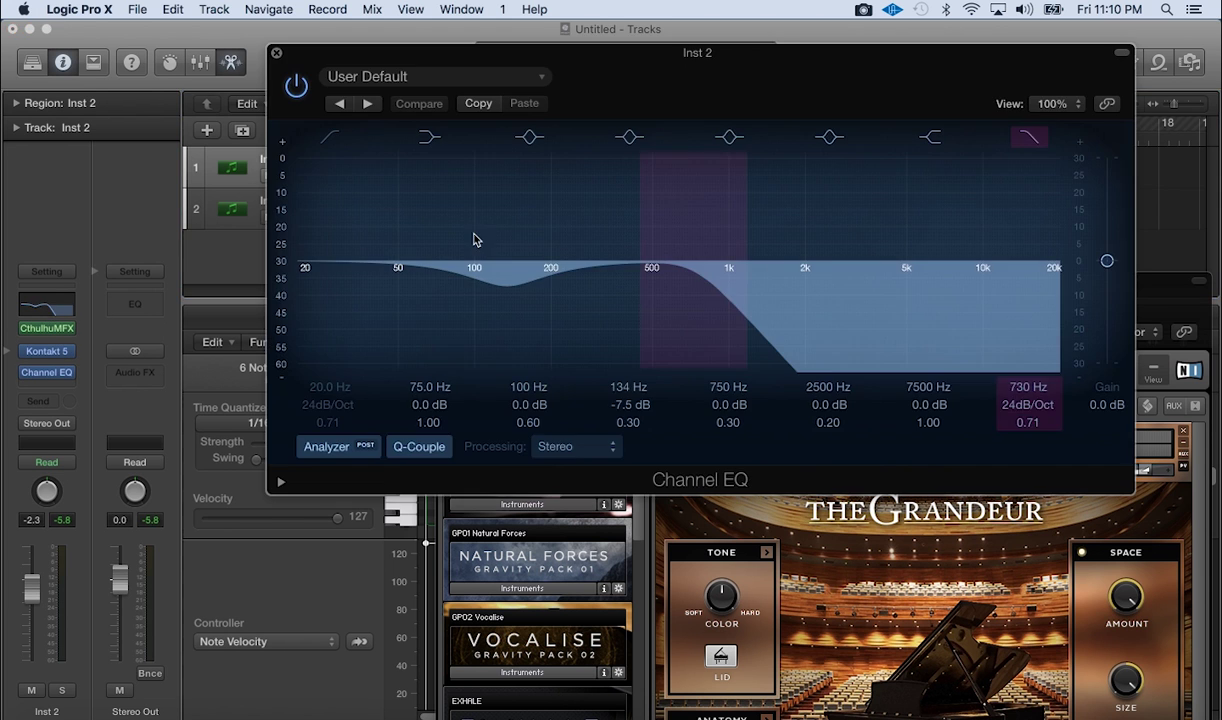
pyautogui.moveTo(616, 81); pyautogui.dragTo(634, 334)
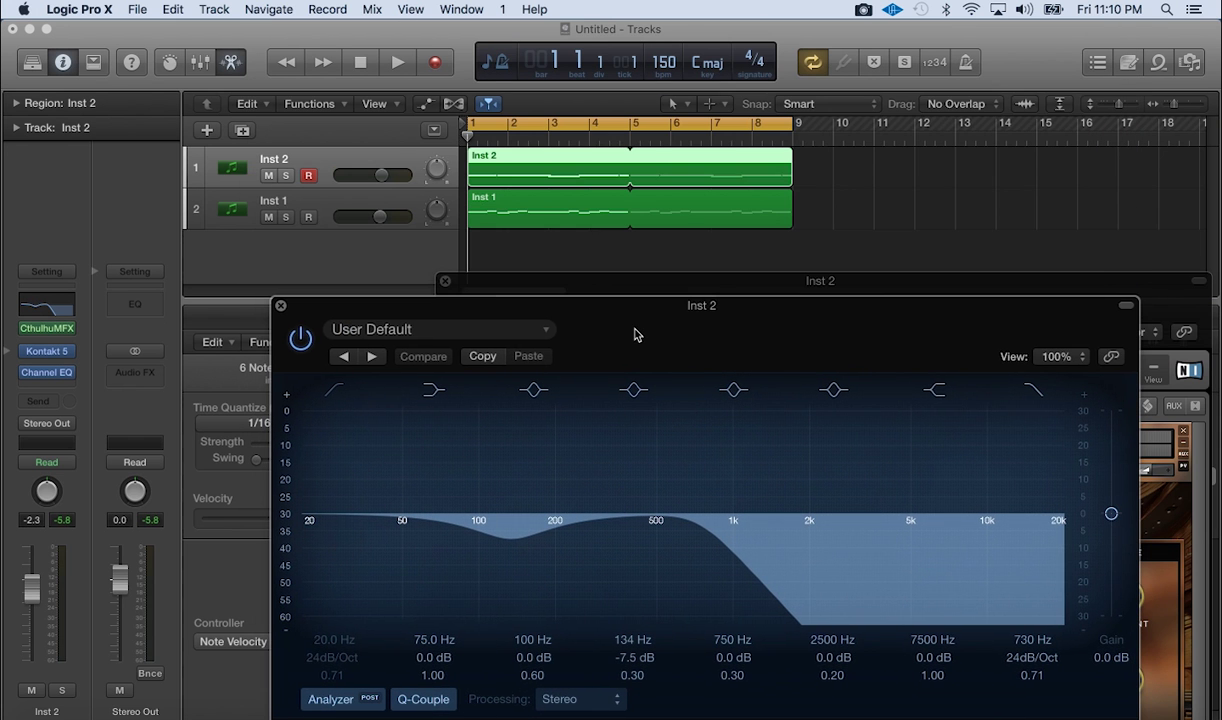
pyautogui.click(299, 339)
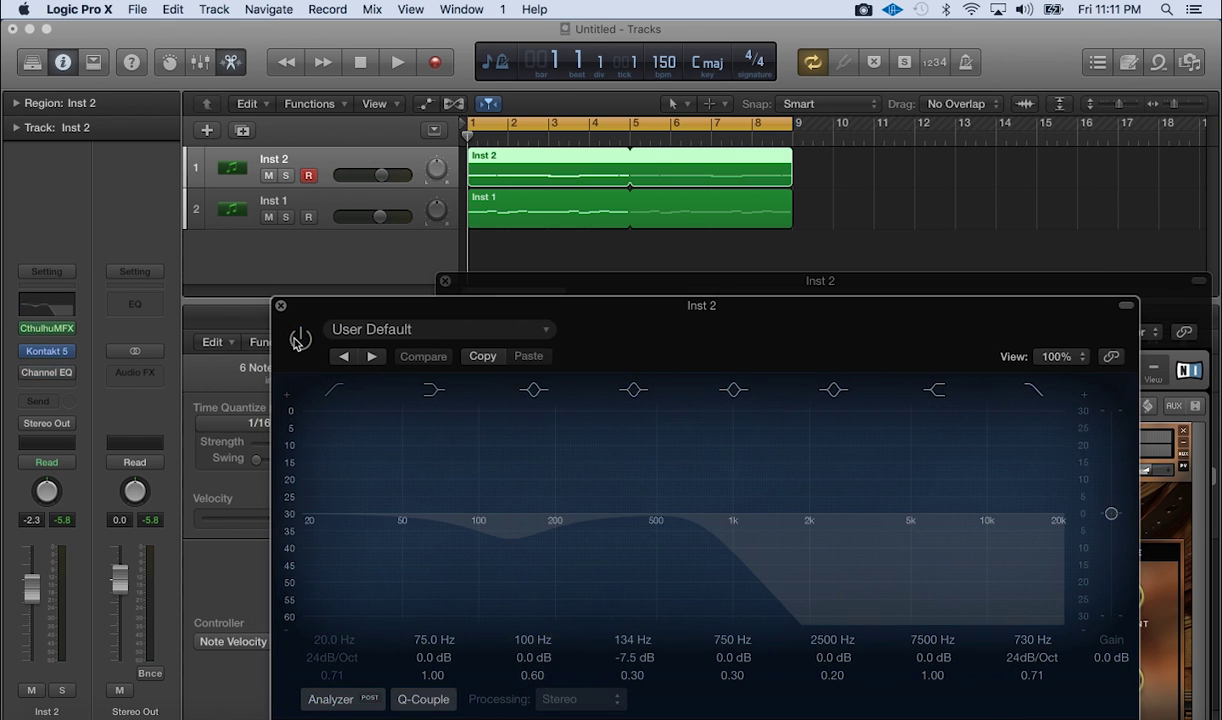
pyautogui.press('space')
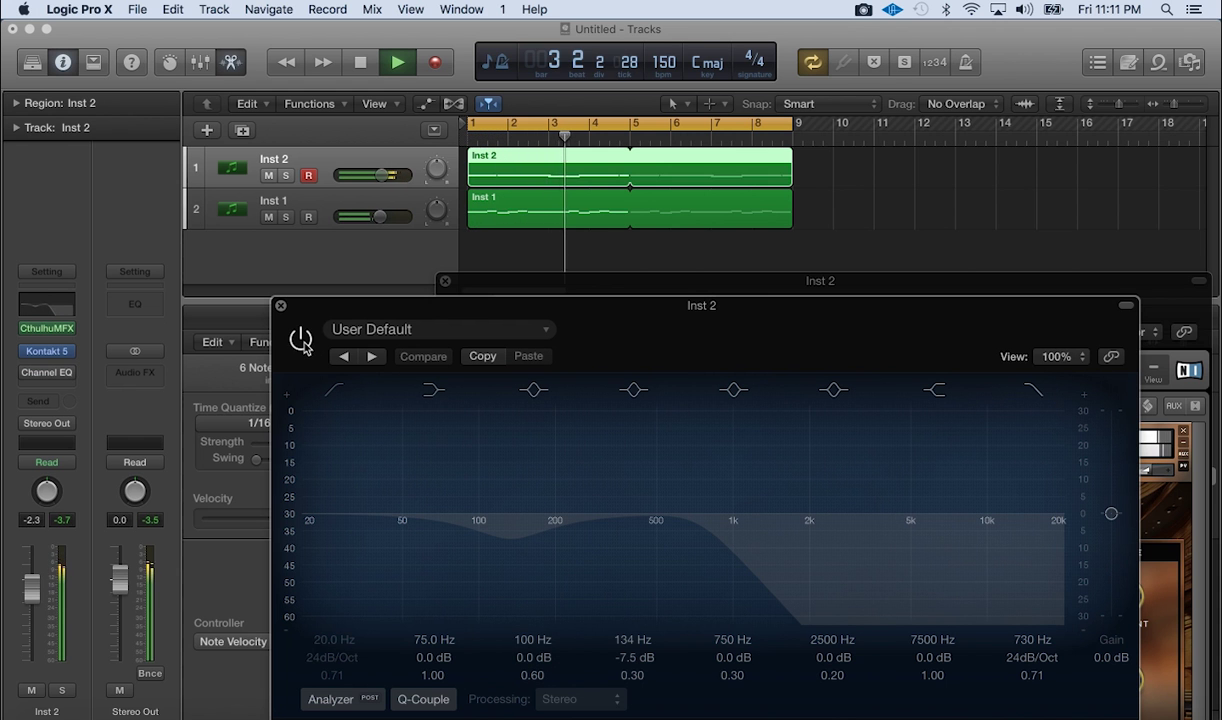
pyautogui.click(301, 341)
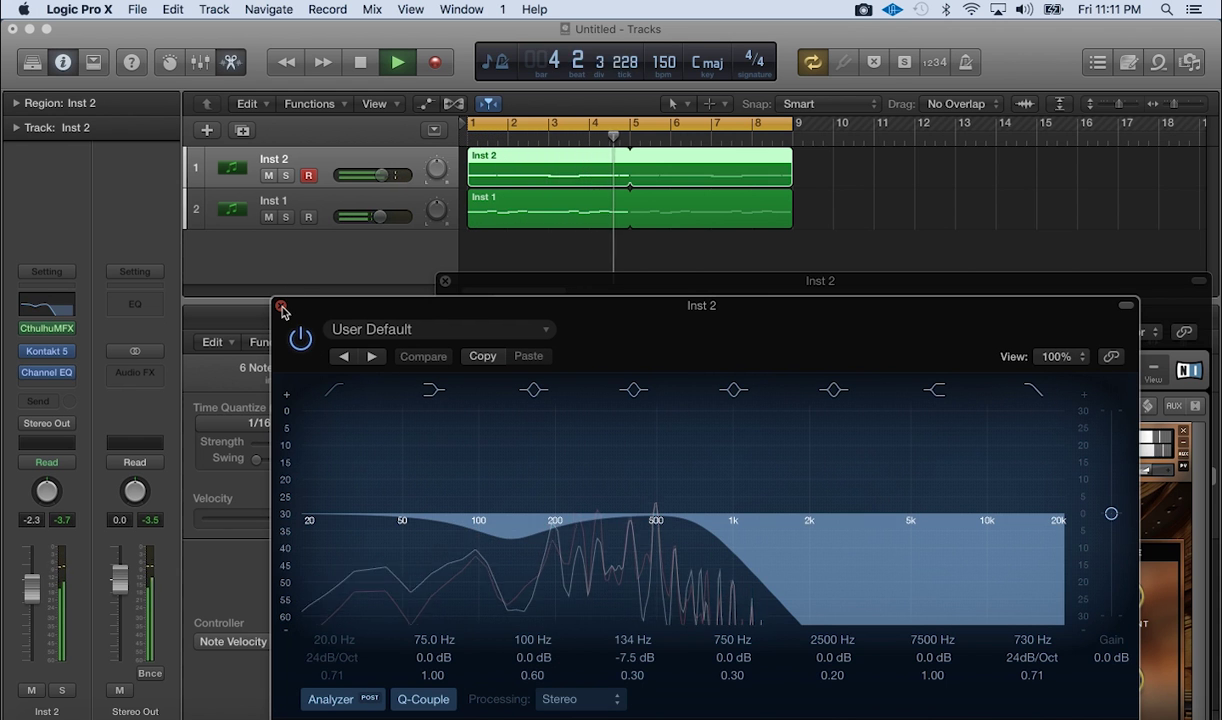
pyautogui.click(281, 309)
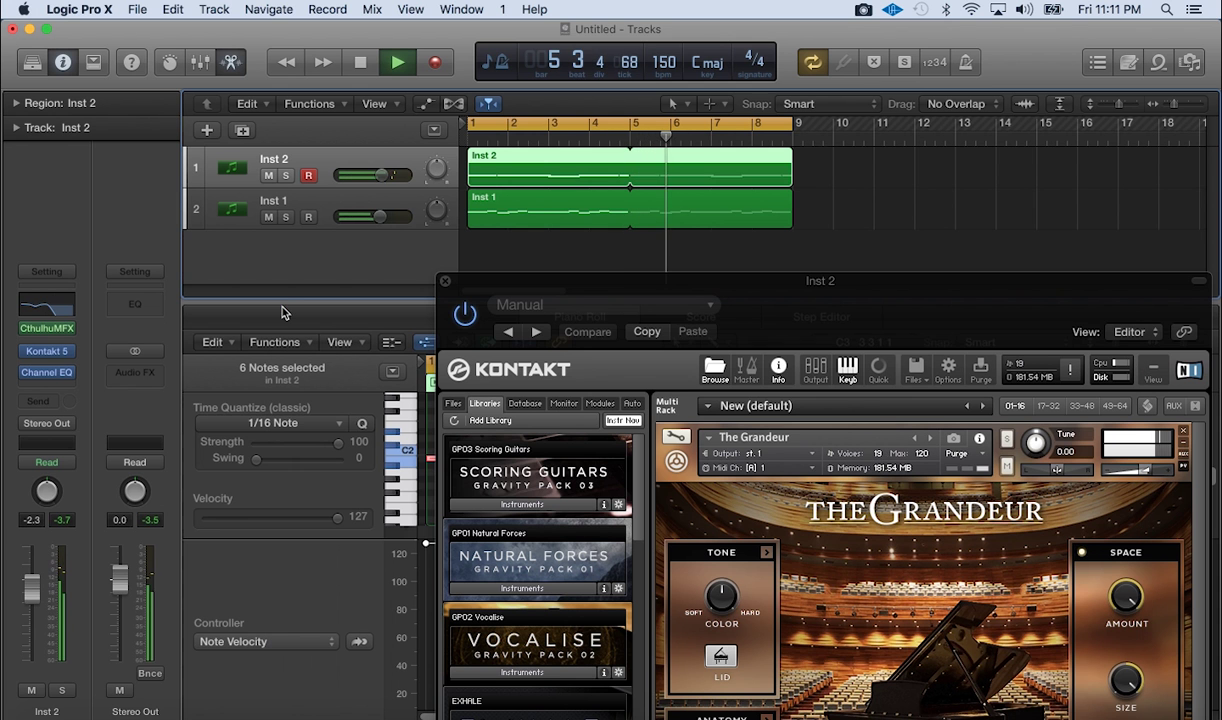
# Lower Inst 1's volume slightly, stop at bar 7, and reopen CthulhuMFX over Kontakt showing E min.
pyautogui.moveTo(367, 228); pyautogui.dragTo(351, 228)
pyautogui.press('space')
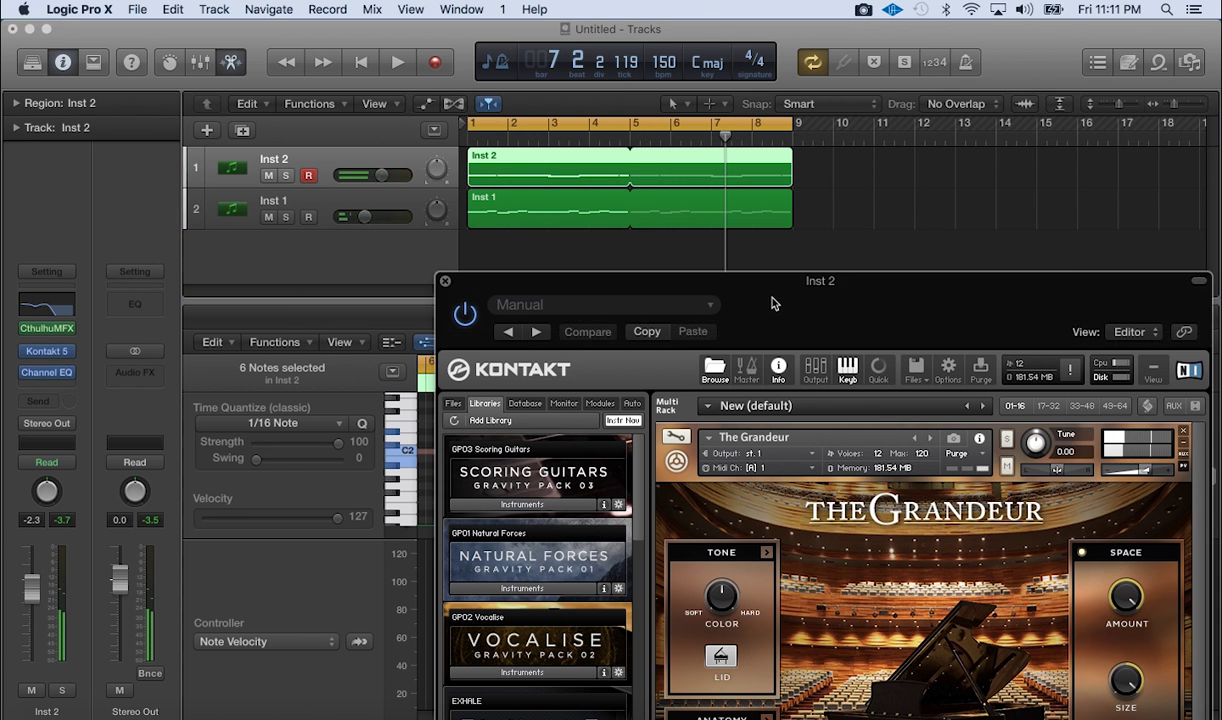
pyautogui.moveTo(772, 303); pyautogui.dragTo(813, 253)
pyautogui.click(46, 327)
pyautogui.click(201, 296)
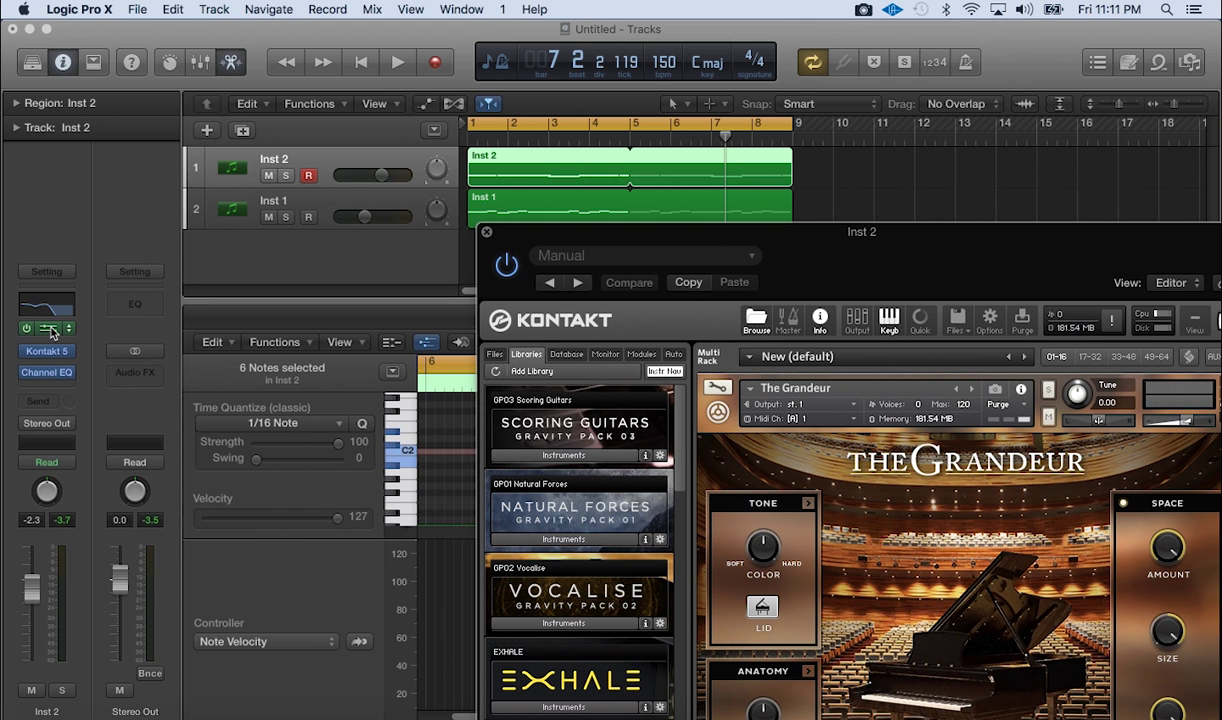
pyautogui.click(52, 333)
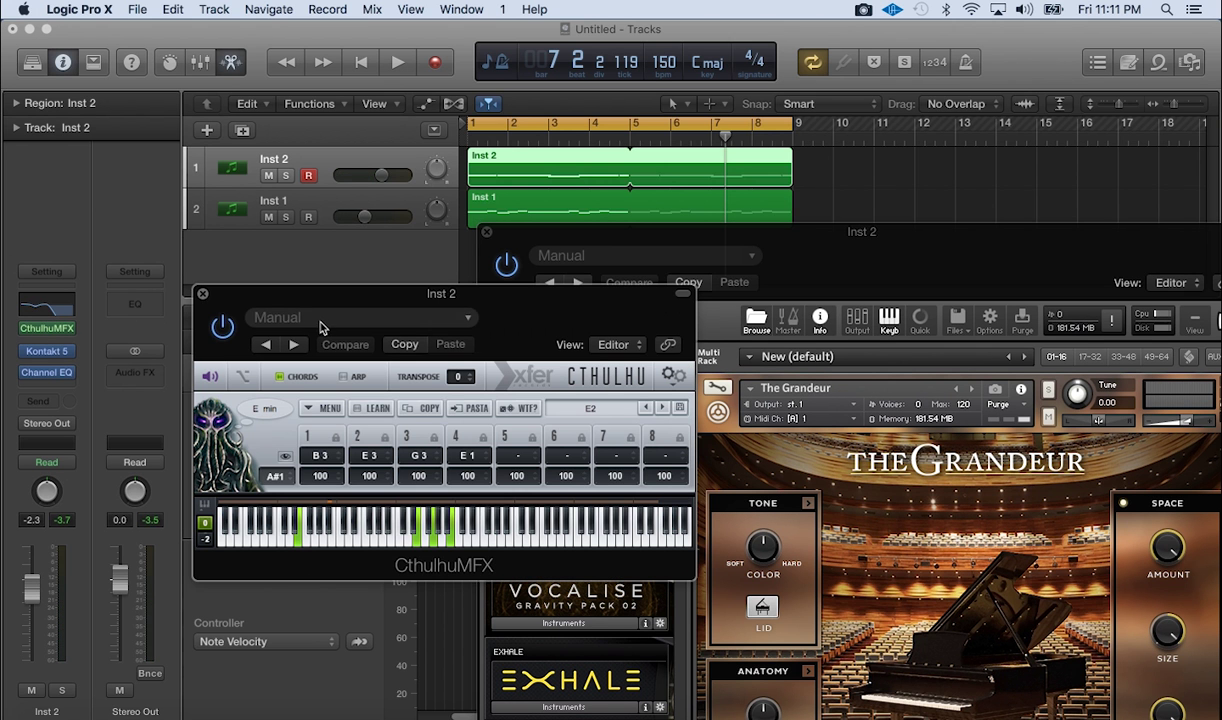